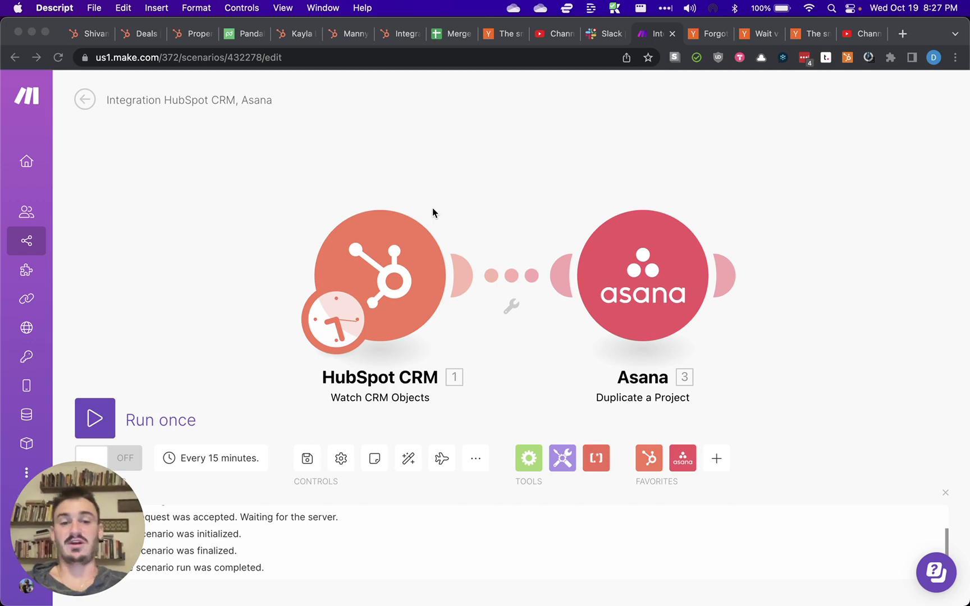
Review the HubSpot CRM trigger's settings and run schedule, then confirm the trigger settings.
{"action": "left_click", "coordinate": [381, 251]}
{"action": "left_click", "coordinate": [382, 251]}
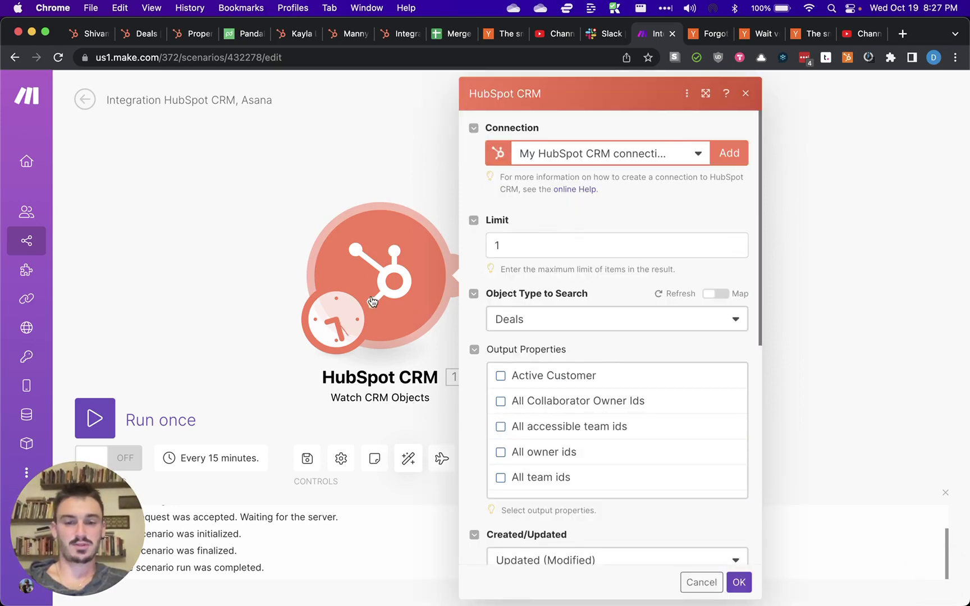
{"action": "left_click", "coordinate": [339, 316]}
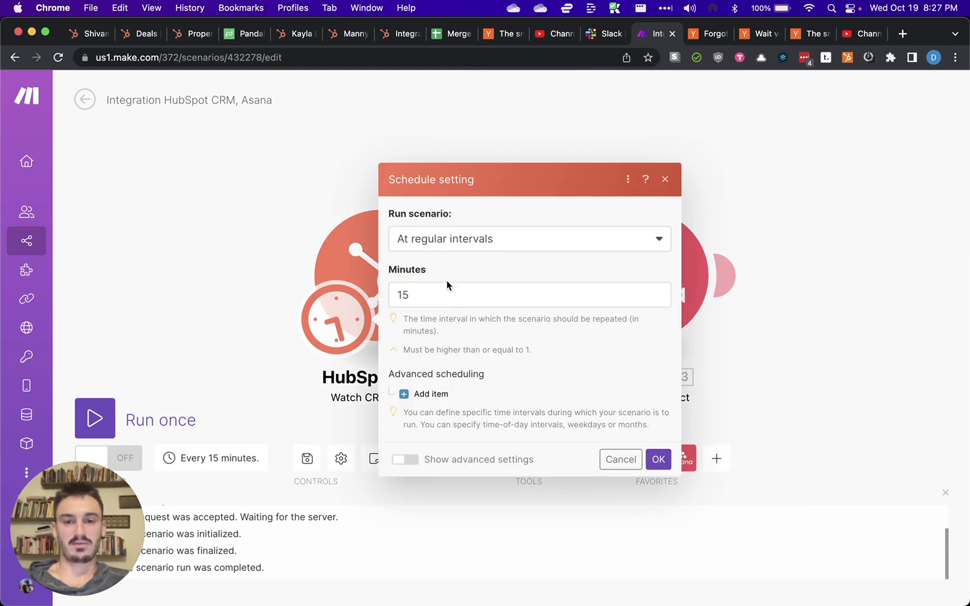
{"action": "left_click", "coordinate": [627, 465]}
{"action": "left_click", "coordinate": [366, 257]}
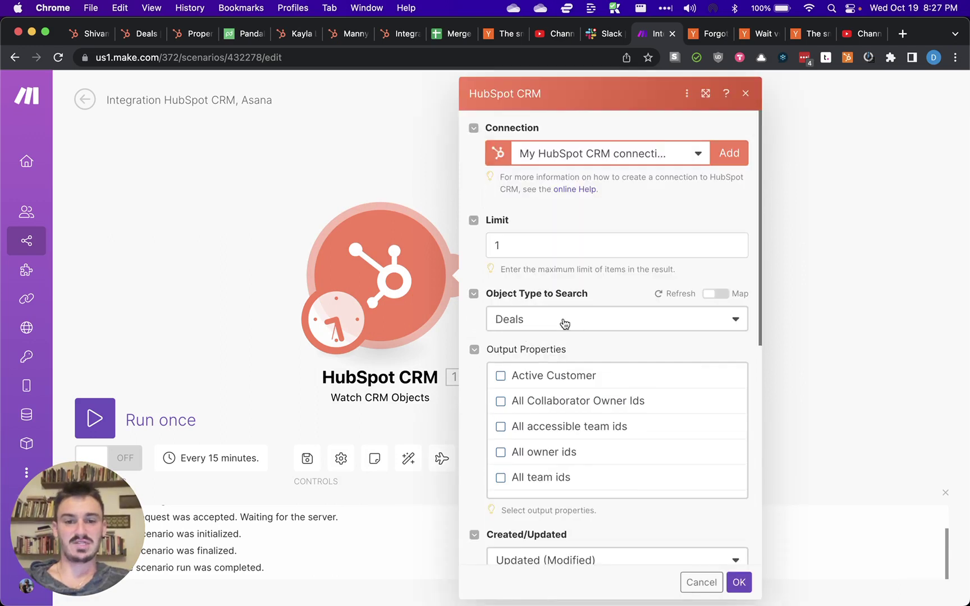
{"action": "scroll", "coordinate": [476, 414], "scroll_direction": "down", "scroll_amount": 5}
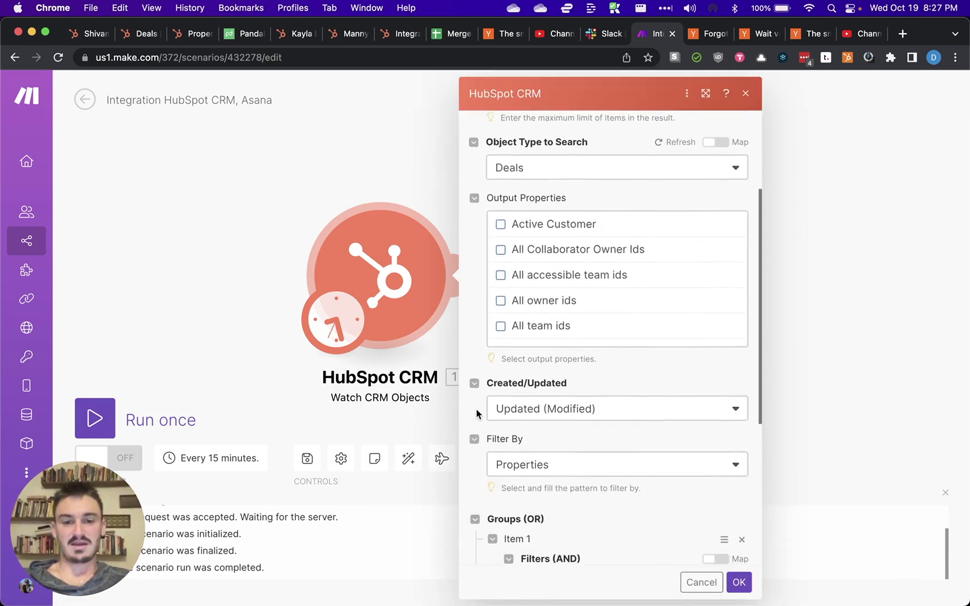
{"action": "scroll", "coordinate": [543, 388], "scroll_direction": "down", "scroll_amount": 2}
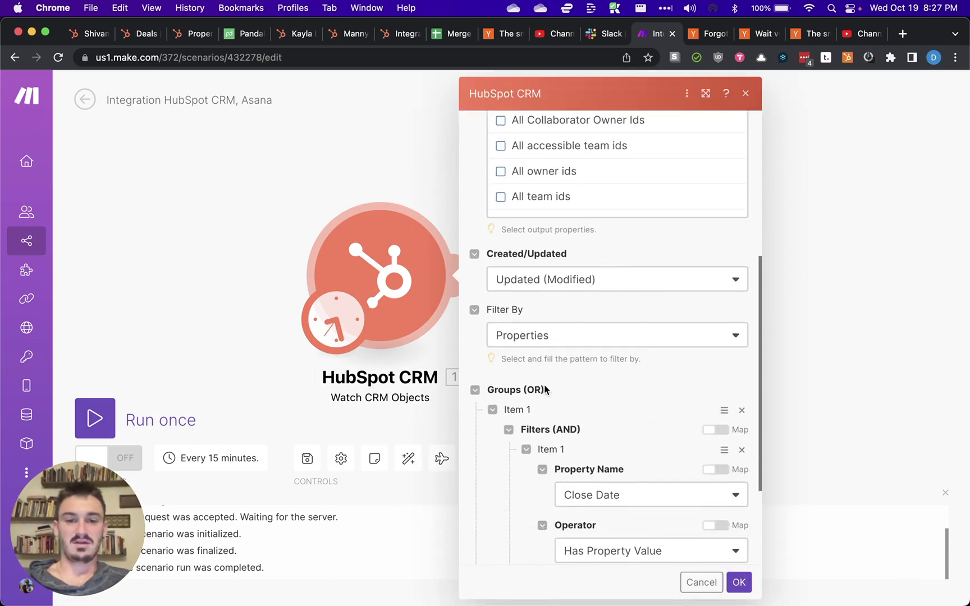
{"action": "scroll", "coordinate": [528, 337], "scroll_direction": "down", "scroll_amount": 4}
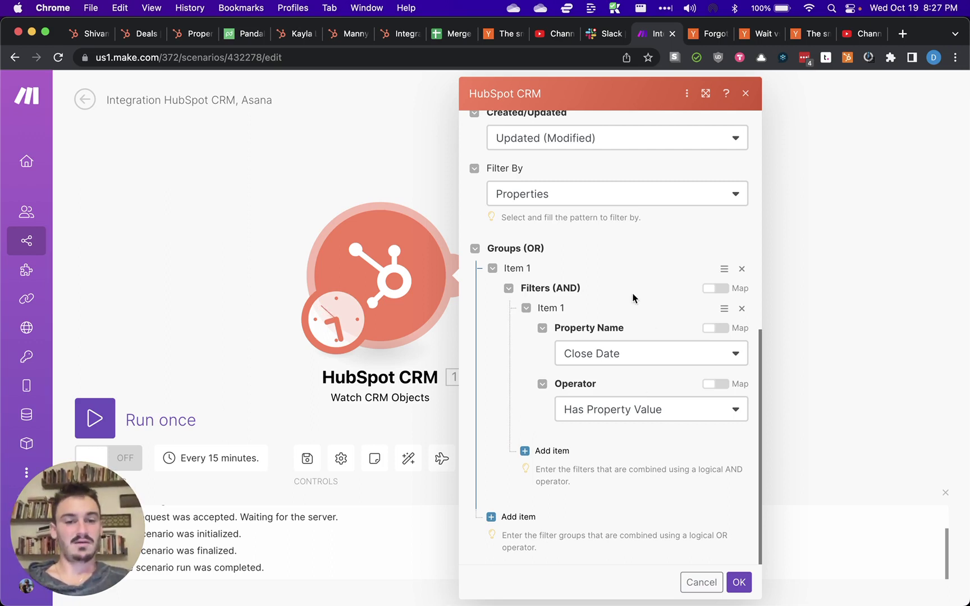
{"action": "left_click", "coordinate": [739, 583]}
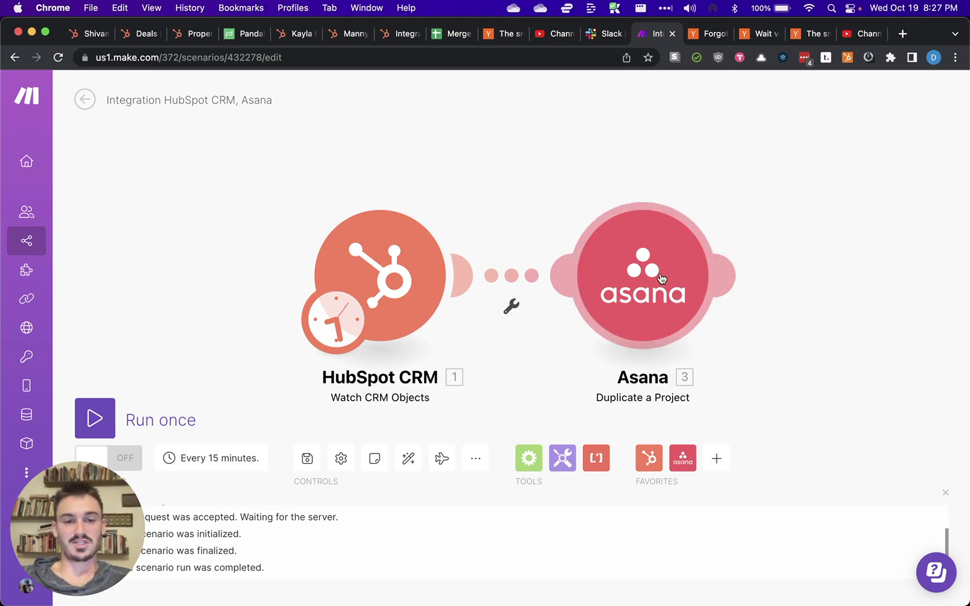
In Asana Duplicate a Project, try mapping Workspace, then keep it picked from the list.
{"action": "left_click", "coordinate": [641, 264]}
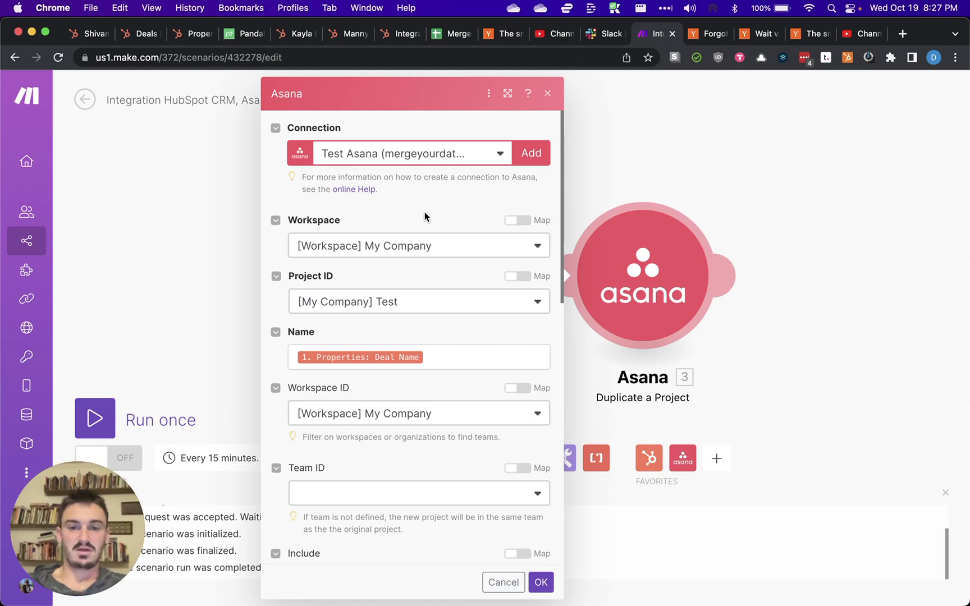
{"action": "scroll", "coordinate": [426, 242], "scroll_direction": "down", "scroll_amount": 1}
{"action": "scroll", "coordinate": [373, 251], "scroll_direction": "down", "scroll_amount": 2}
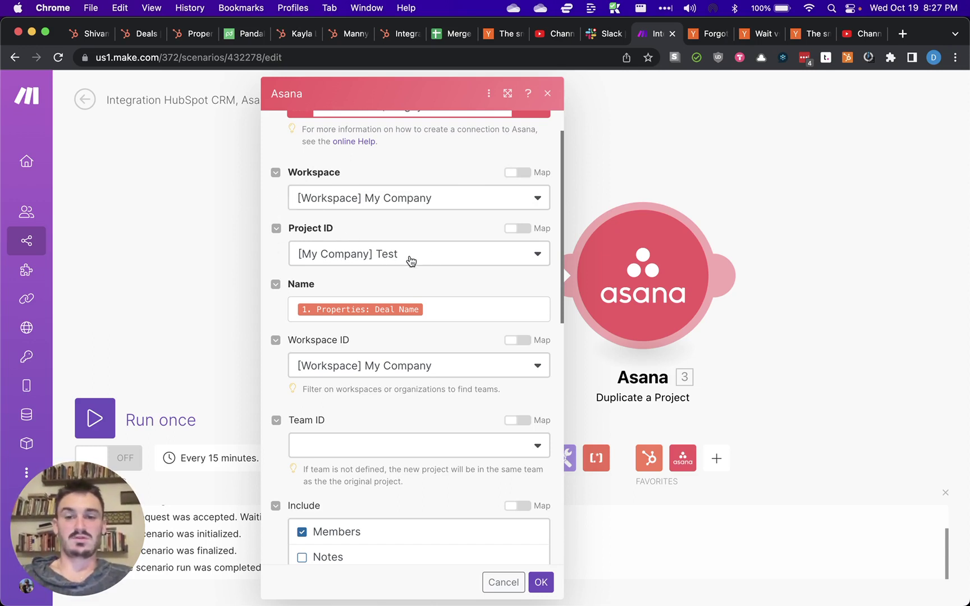
{"action": "left_click", "coordinate": [419, 198]}
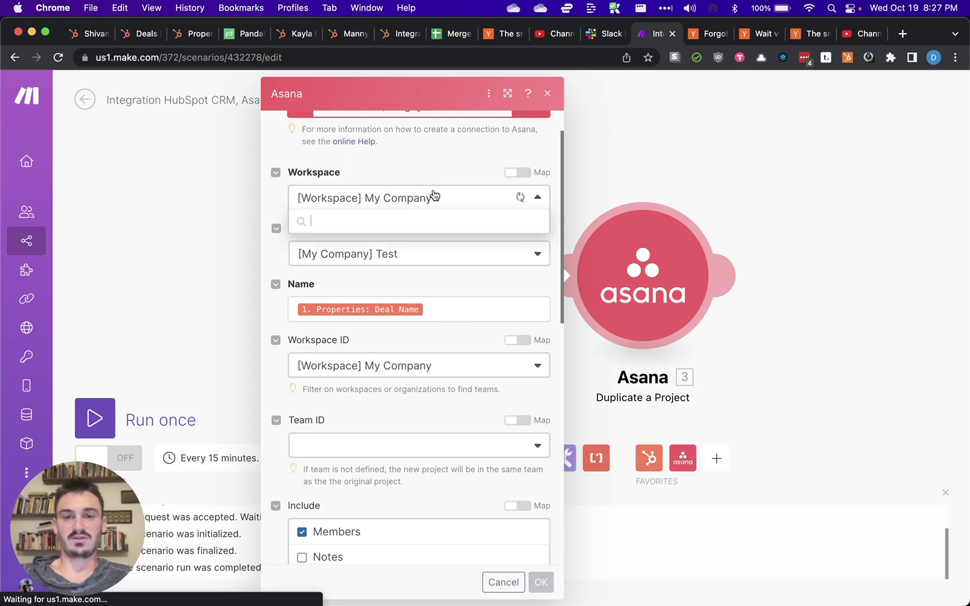
{"action": "left_click", "coordinate": [514, 173]}
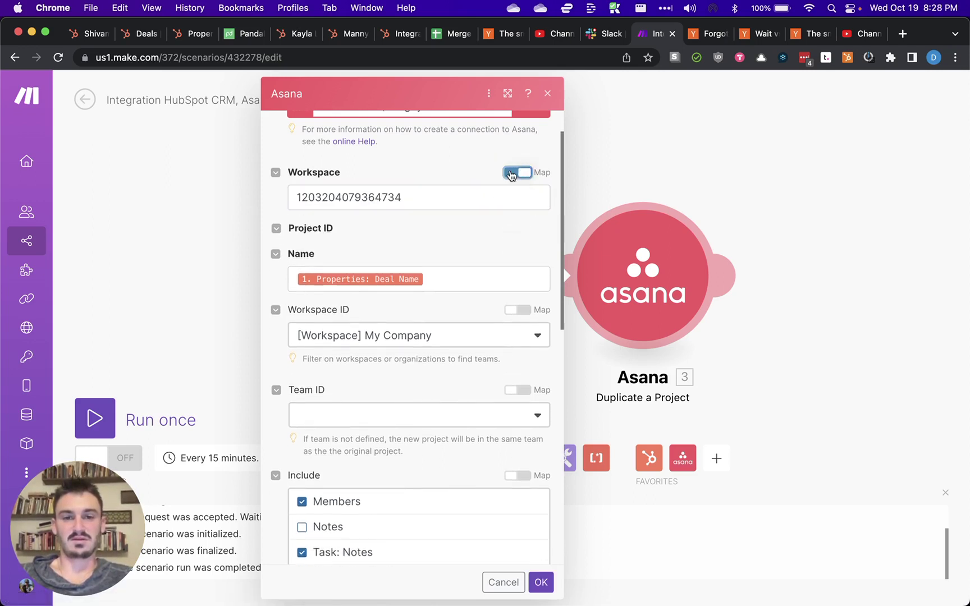
{"action": "left_click", "coordinate": [436, 198]}
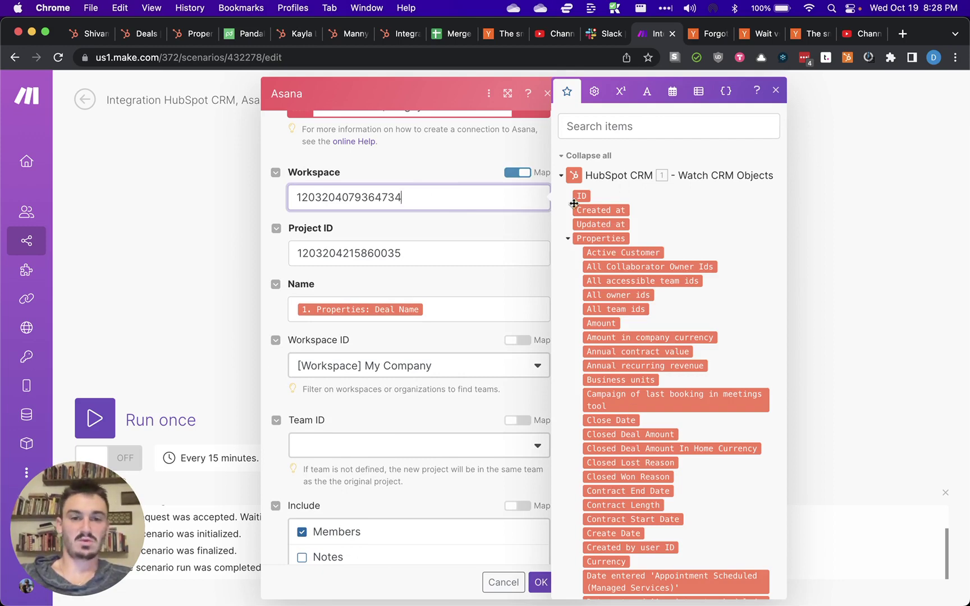
{"action": "left_click", "coordinate": [513, 177]}
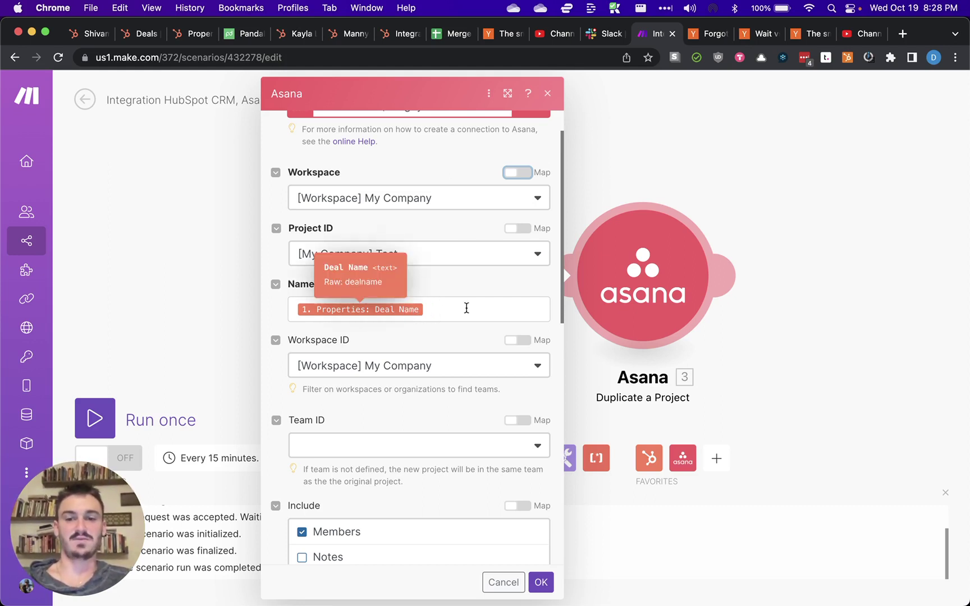
{"action": "scroll", "coordinate": [466, 308], "scroll_direction": "down", "scroll_amount": 3}
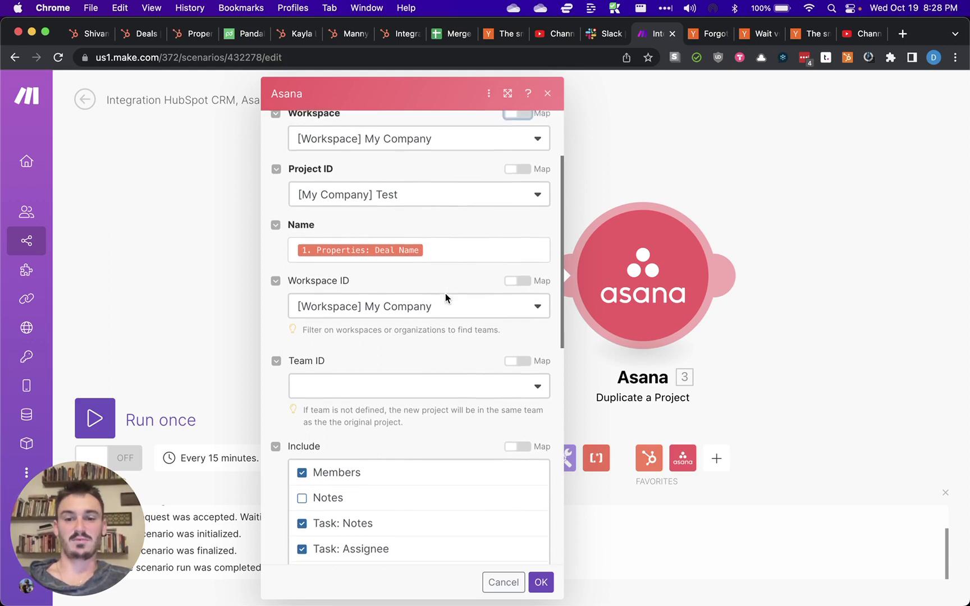
{"action": "scroll", "coordinate": [445, 298], "scroll_direction": "up", "scroll_amount": 2}
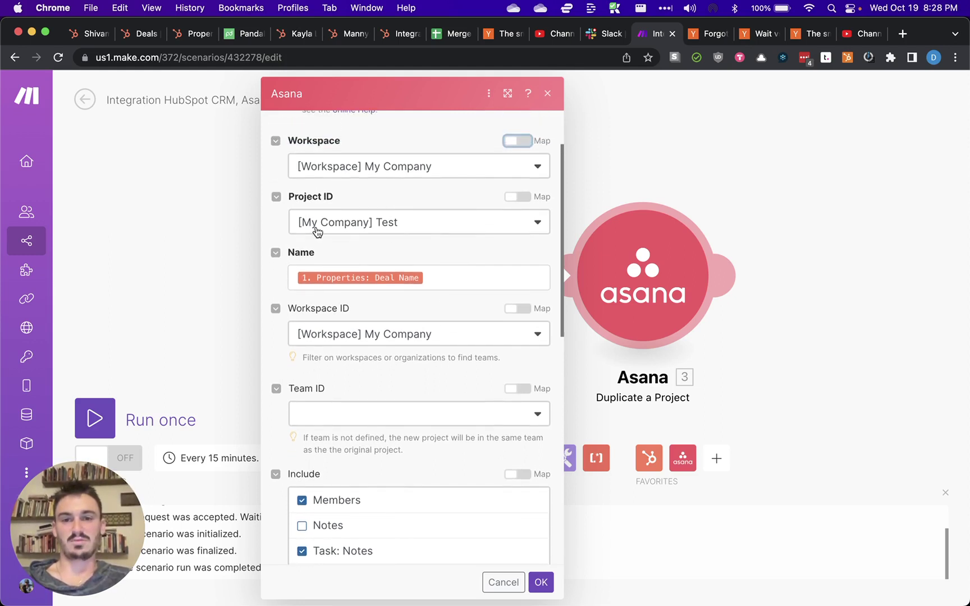
{"action": "scroll", "coordinate": [380, 230], "scroll_direction": "down", "scroll_amount": 5}
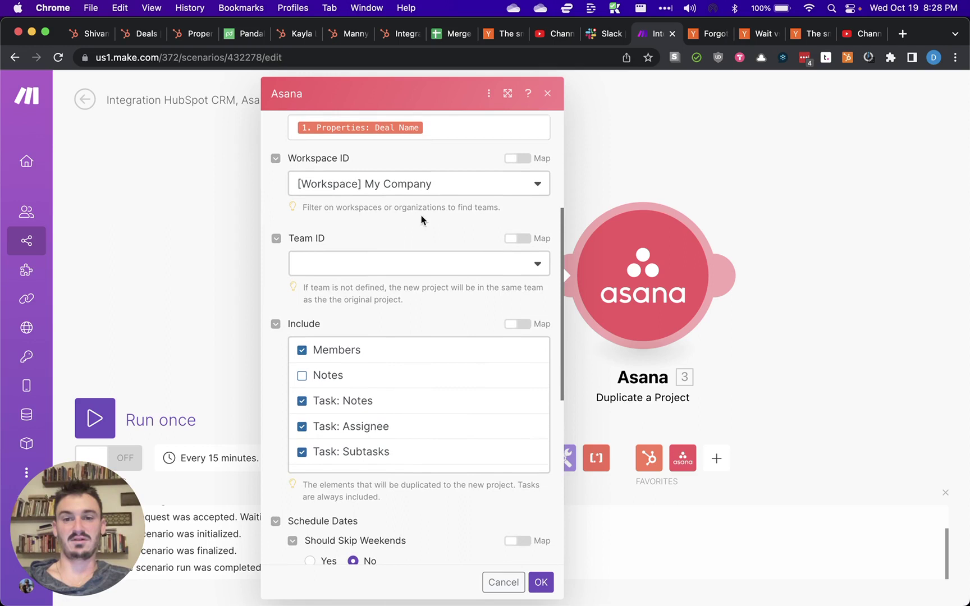
{"action": "scroll", "coordinate": [392, 371], "scroll_direction": "down", "scroll_amount": 4}
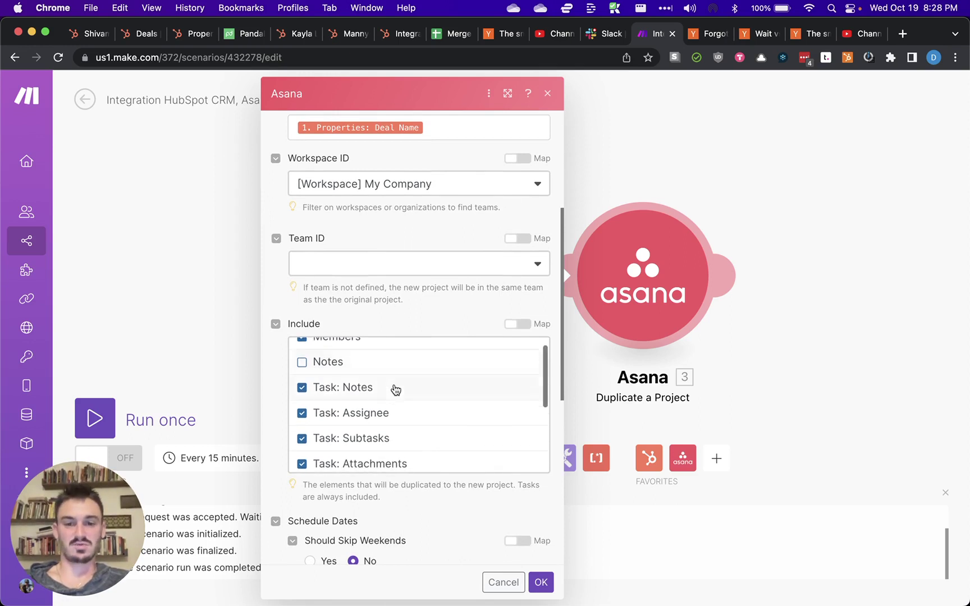
{"action": "scroll", "coordinate": [346, 313], "scroll_direction": "down", "scroll_amount": 1}
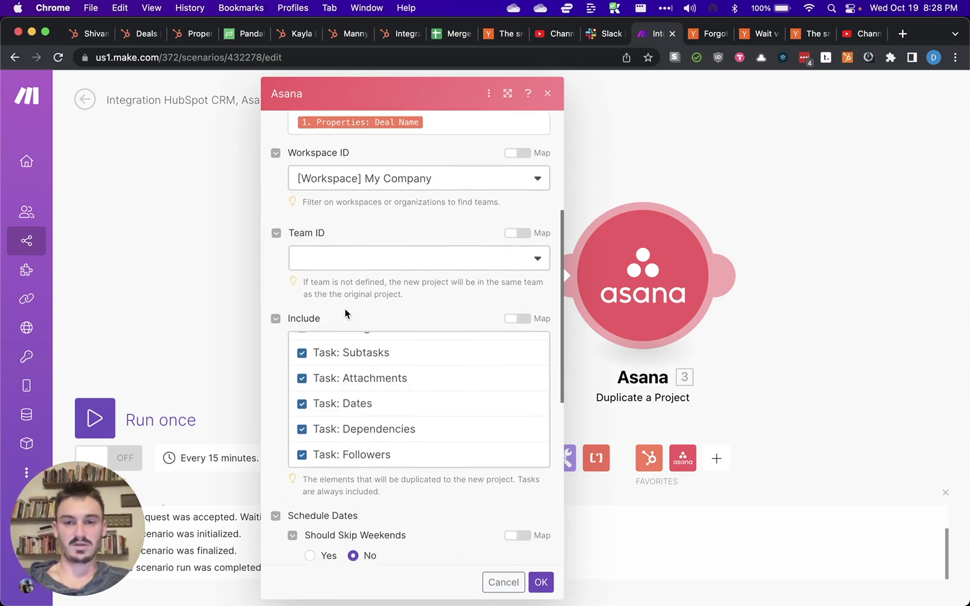
Set the Asana module's team to My Company, then close its settings.
{"action": "left_click", "coordinate": [345, 256]}
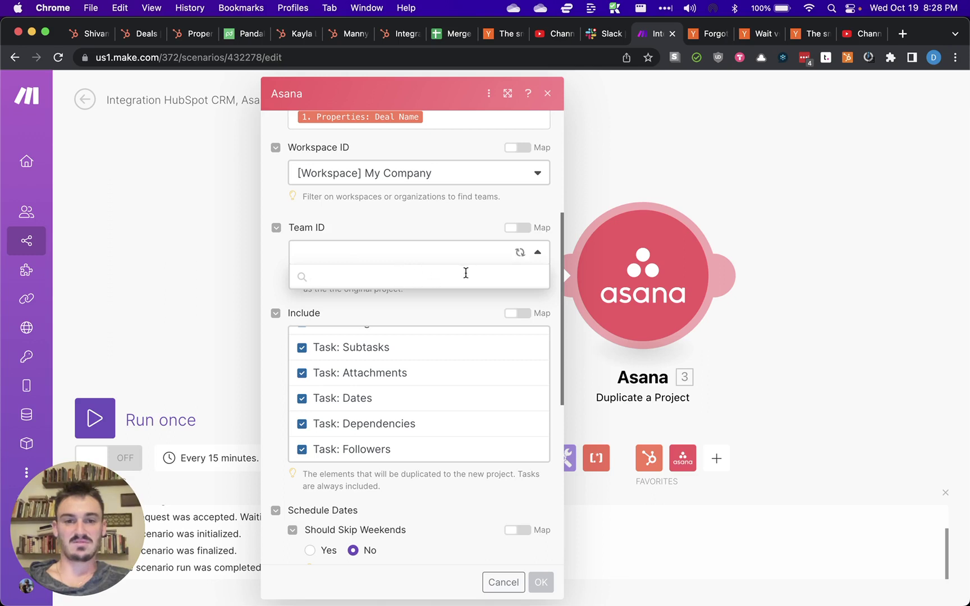
{"action": "left_click", "coordinate": [482, 253]}
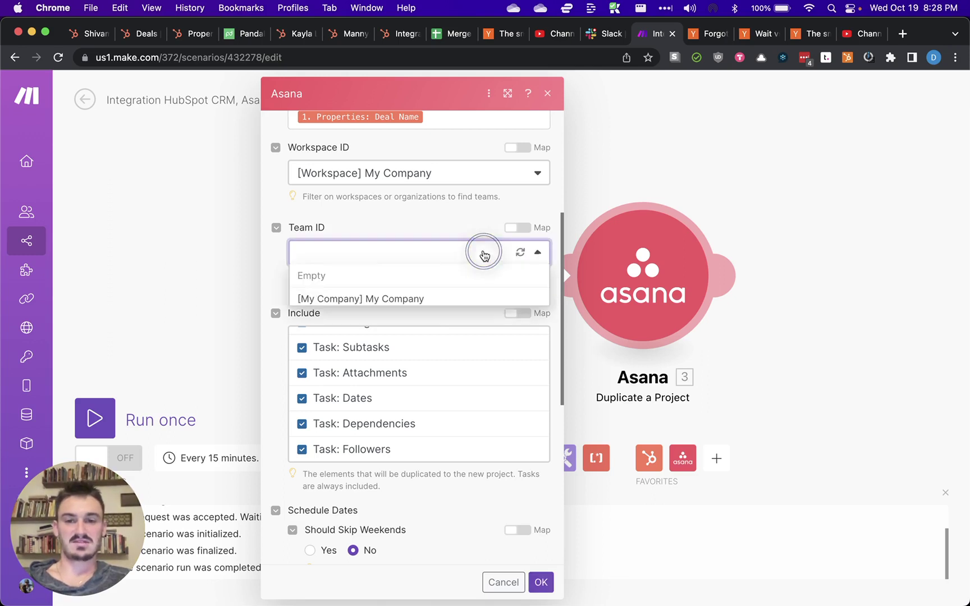
{"action": "left_click", "coordinate": [425, 298]}
{"action": "scroll", "coordinate": [331, 250], "scroll_direction": "down", "scroll_amount": 1}
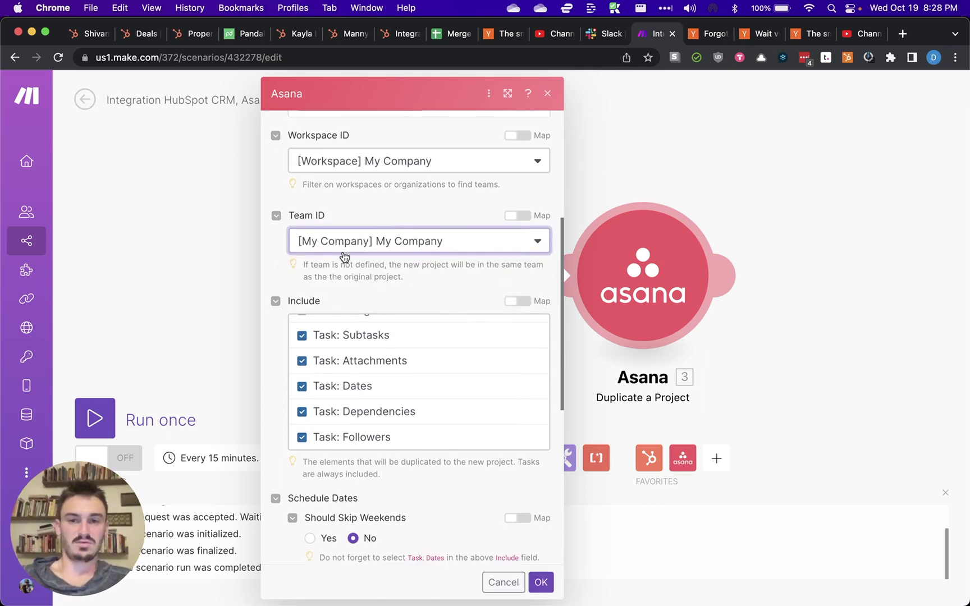
{"action": "scroll", "coordinate": [302, 214], "scroll_direction": "down", "scroll_amount": 10}
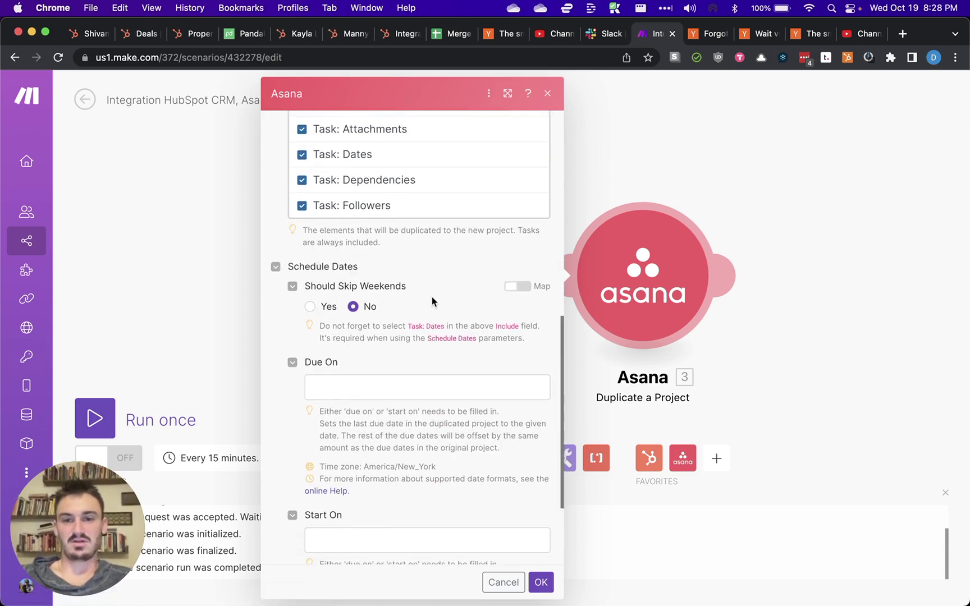
{"action": "scroll", "coordinate": [433, 302], "scroll_direction": "down", "scroll_amount": 1}
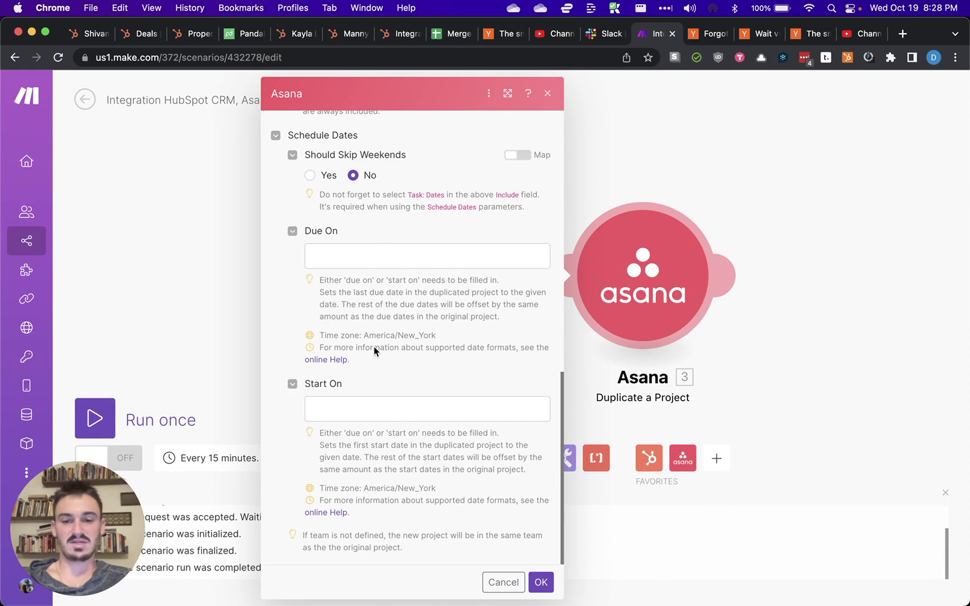
{"action": "left_click", "coordinate": [504, 582]}
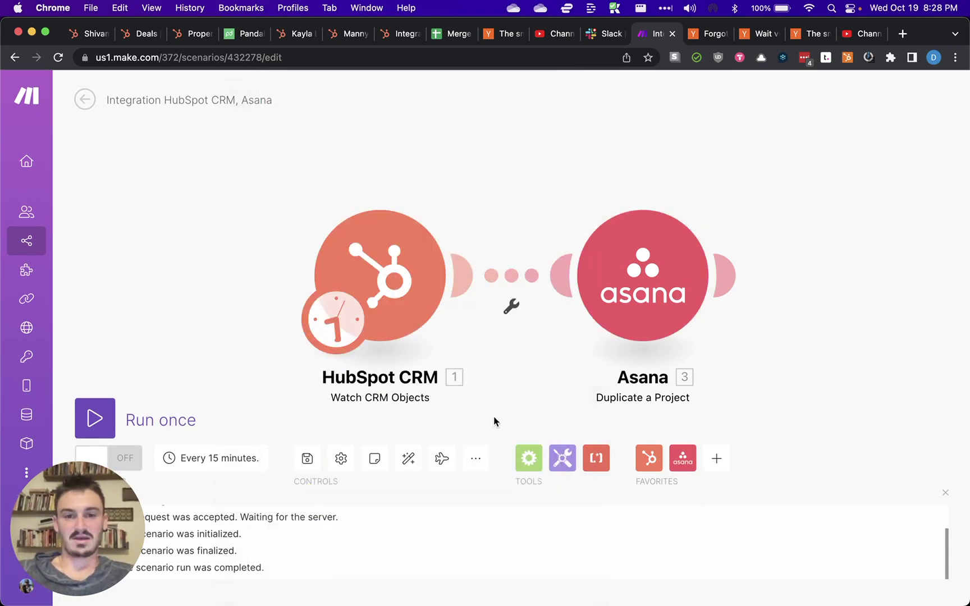
Insert an empty module between HubSpot CRM and Asana, then delete it again.
{"action": "left_click_drag", "start_coordinate": [509, 347], "coordinate": [505, 293]}
{"action": "right_click", "coordinate": [504, 235]}
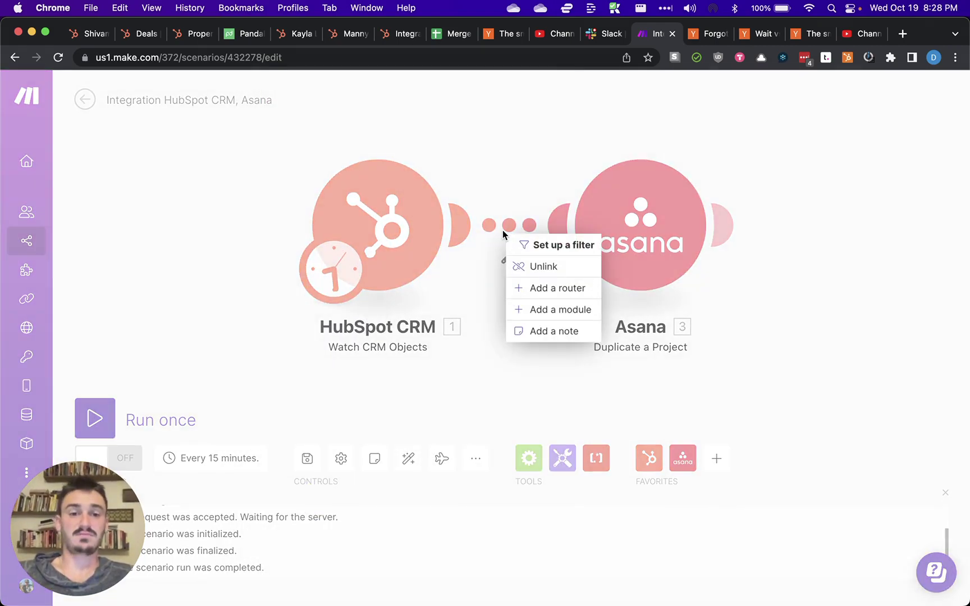
{"action": "left_click", "coordinate": [556, 306]}
{"action": "left_click", "coordinate": [639, 224]}
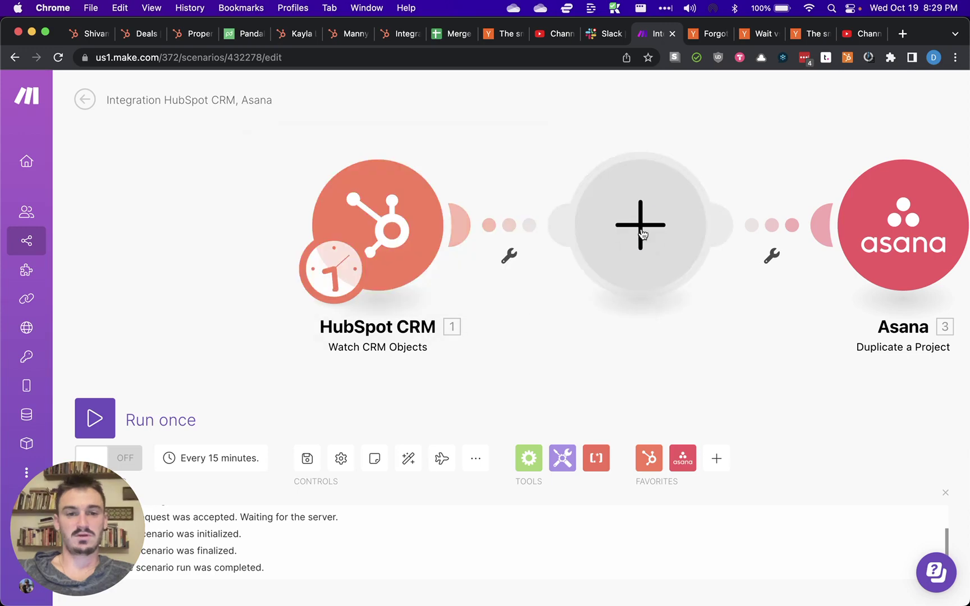
{"action": "right_click", "coordinate": [641, 228]}
{"action": "left_click", "coordinate": [635, 247]}
{"action": "right_click", "coordinate": [633, 248]}
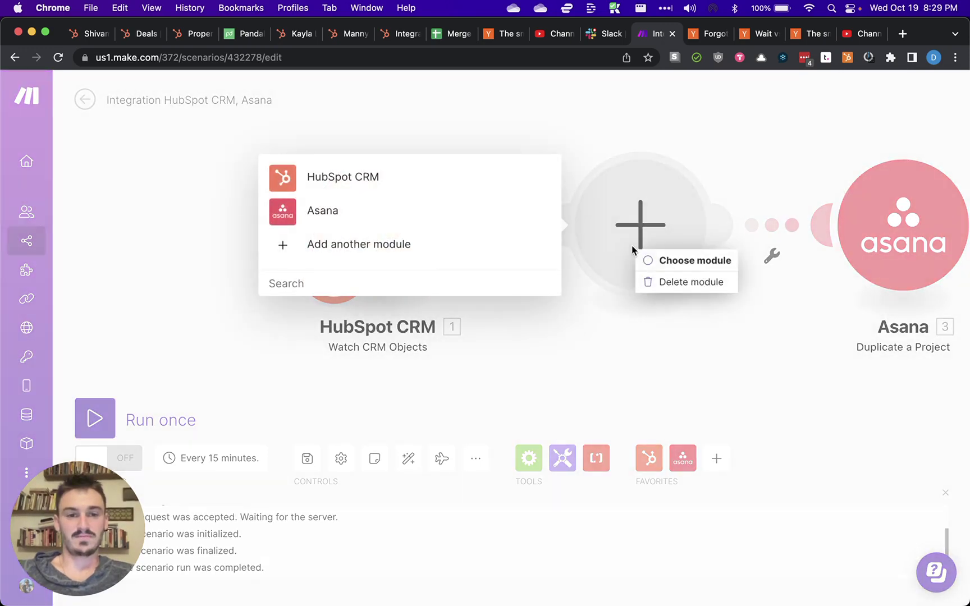
{"action": "left_click", "coordinate": [656, 282]}
Add a Router before Asana, move it near HubSpot, add a second route, and cancel the filter.
{"action": "right_click", "coordinate": [664, 219]}
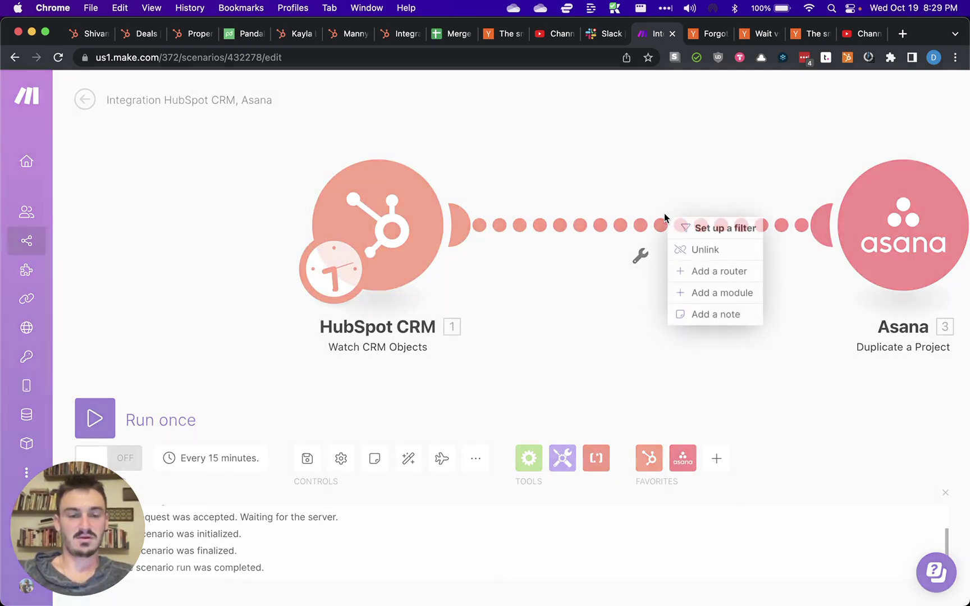
{"action": "left_click", "coordinate": [724, 275]}
{"action": "left_click_drag", "start_coordinate": [768, 287], "coordinate": [360, 279]}
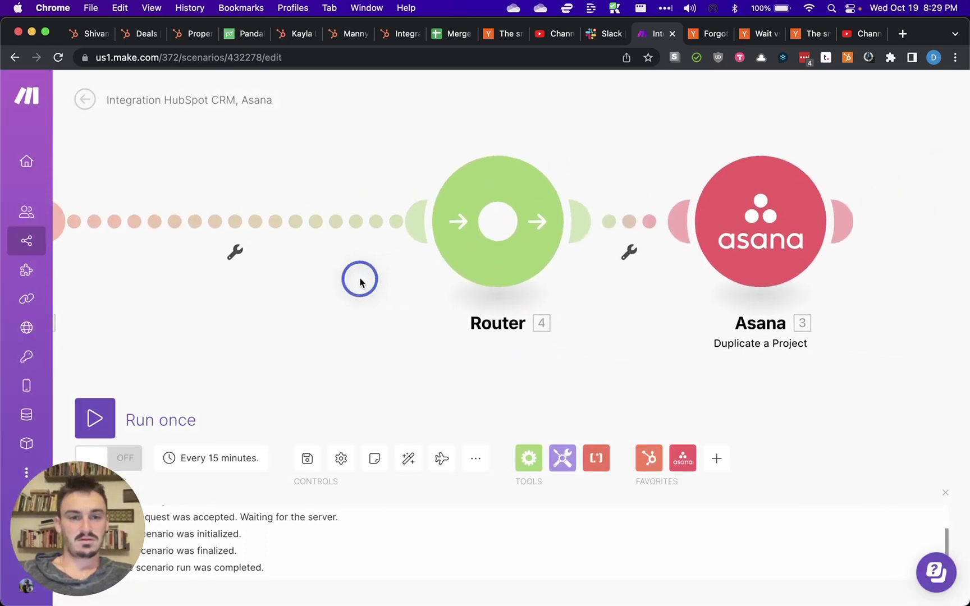
{"action": "left_click_drag", "start_coordinate": [457, 239], "coordinate": [291, 244]}
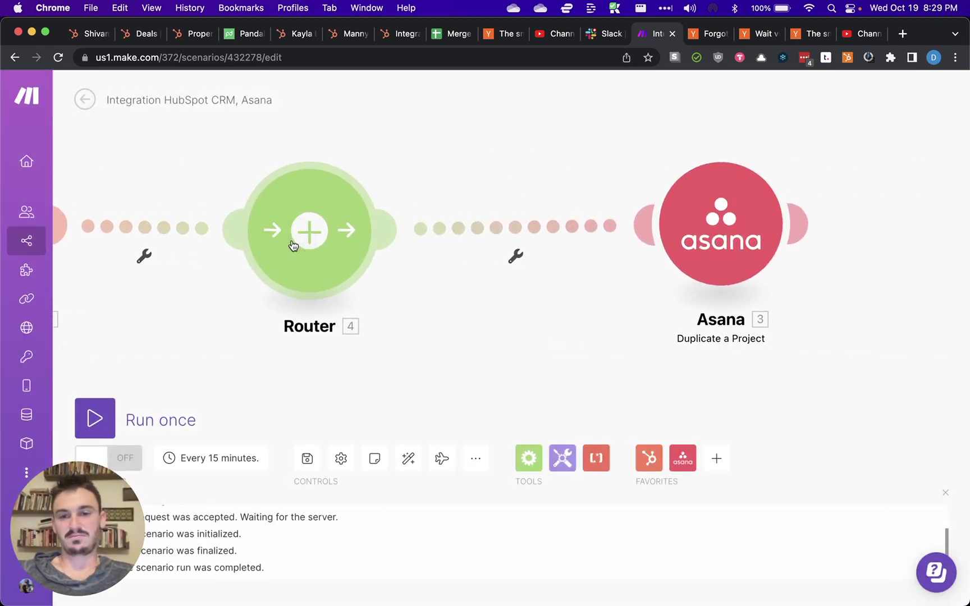
{"action": "left_click", "coordinate": [293, 245]}
{"action": "left_click", "coordinate": [426, 176]}
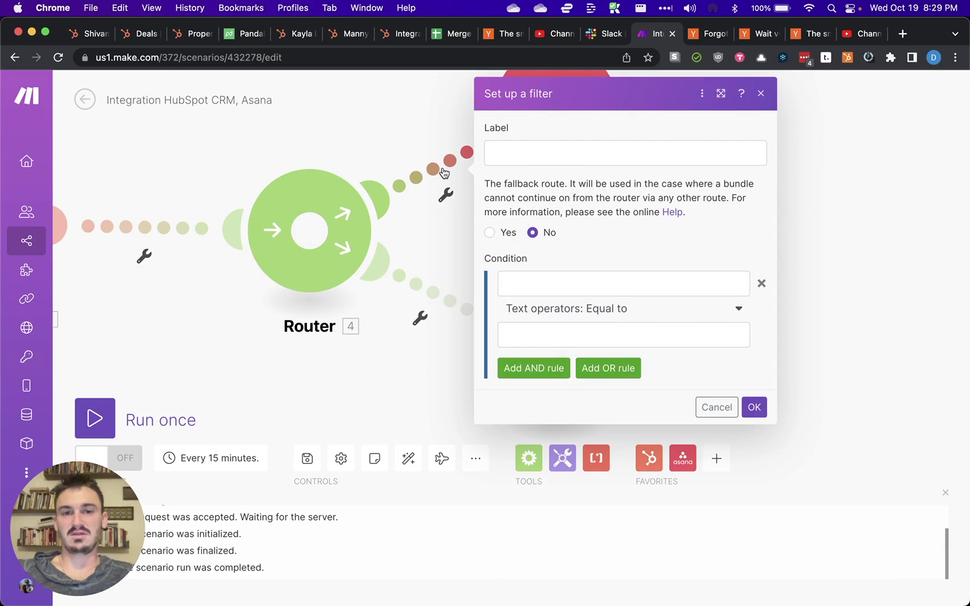
{"action": "left_click", "coordinate": [567, 290]}
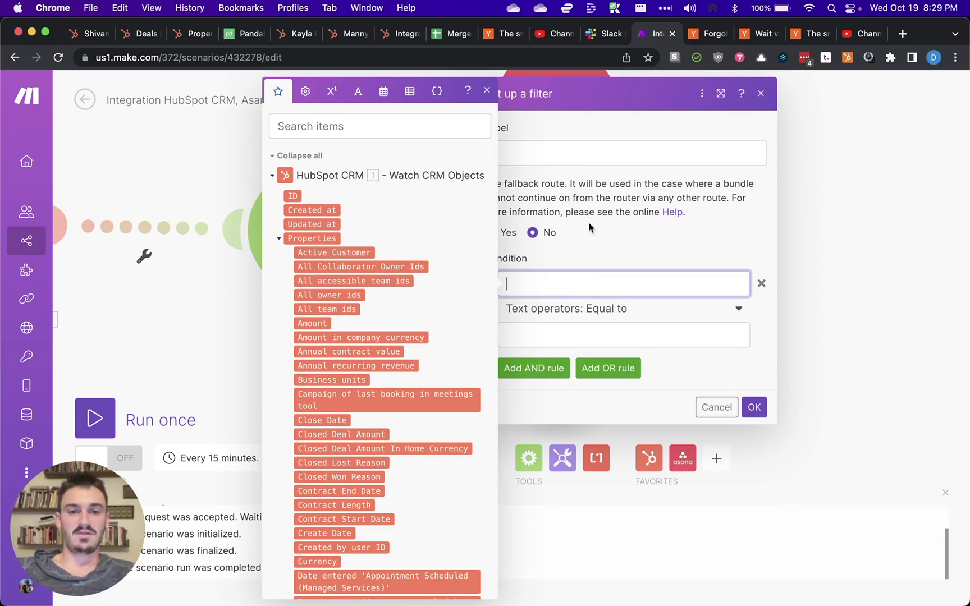
{"action": "left_click", "coordinate": [716, 407]}
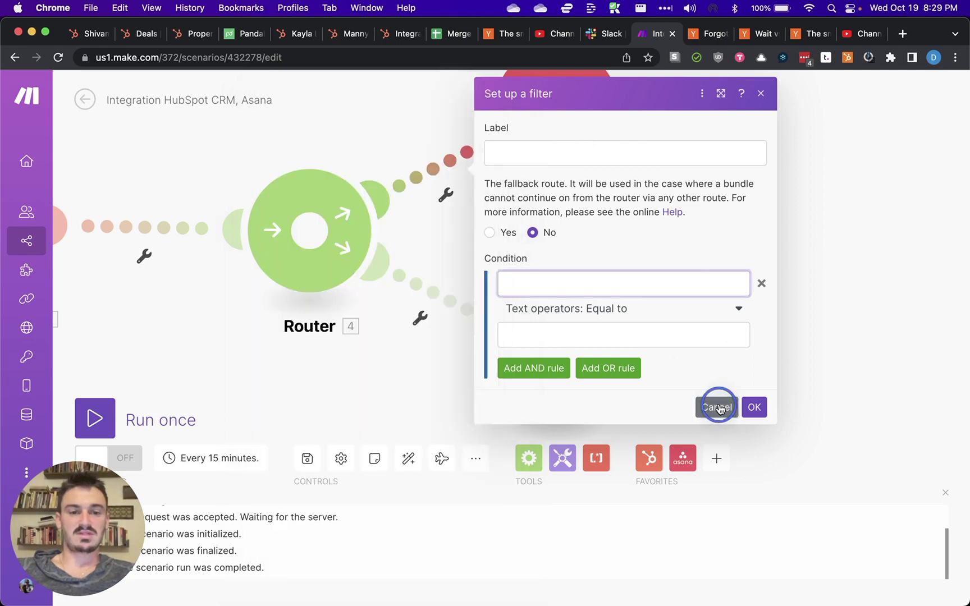
Clone the Asana module as Asana 5 onto the Router's lower branch, replacing the empty placeholder.
{"action": "right_click", "coordinate": [556, 118]}
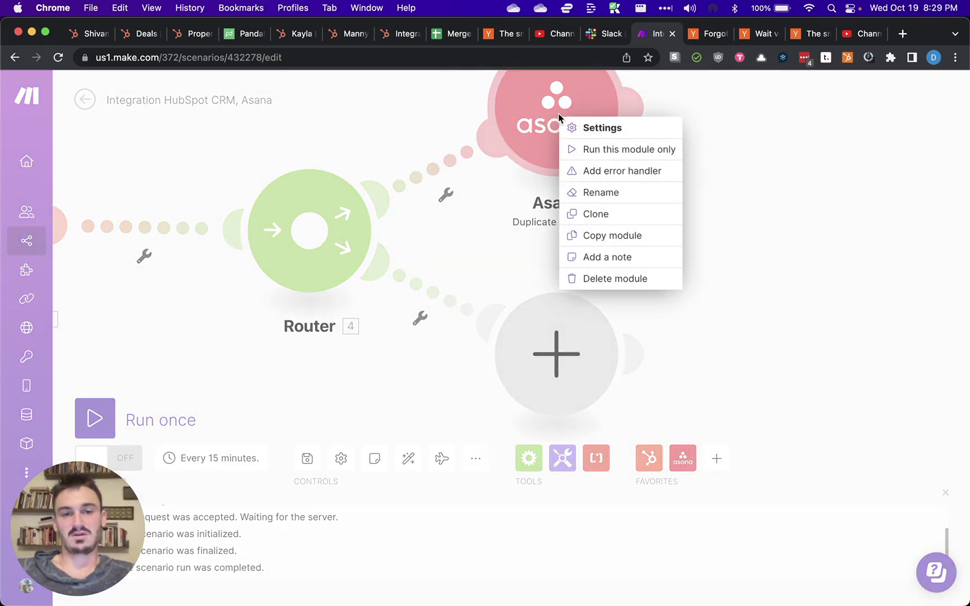
{"action": "left_click", "coordinate": [624, 216]}
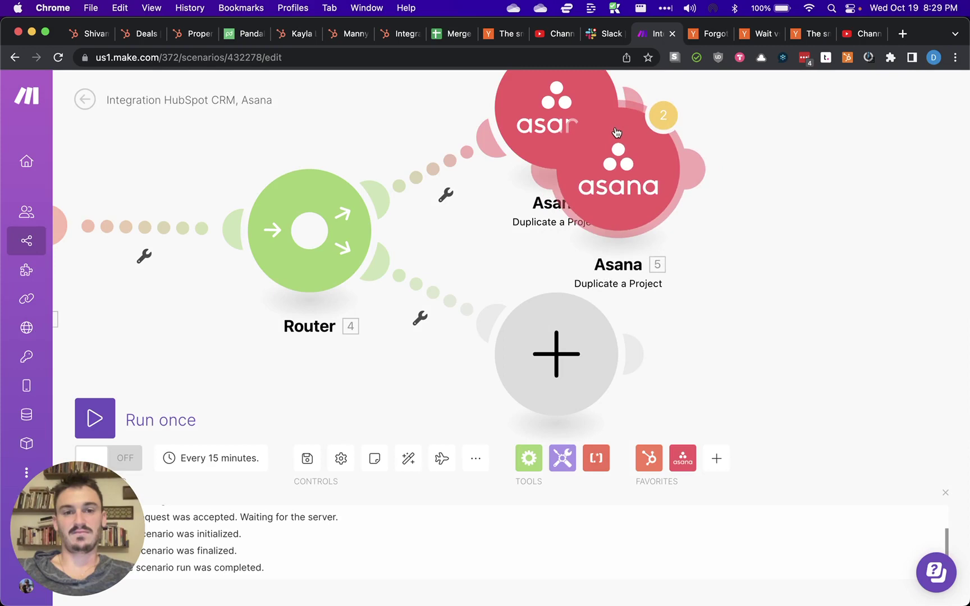
{"action": "left_click", "coordinate": [706, 310]}
{"action": "right_click", "coordinate": [582, 349]}
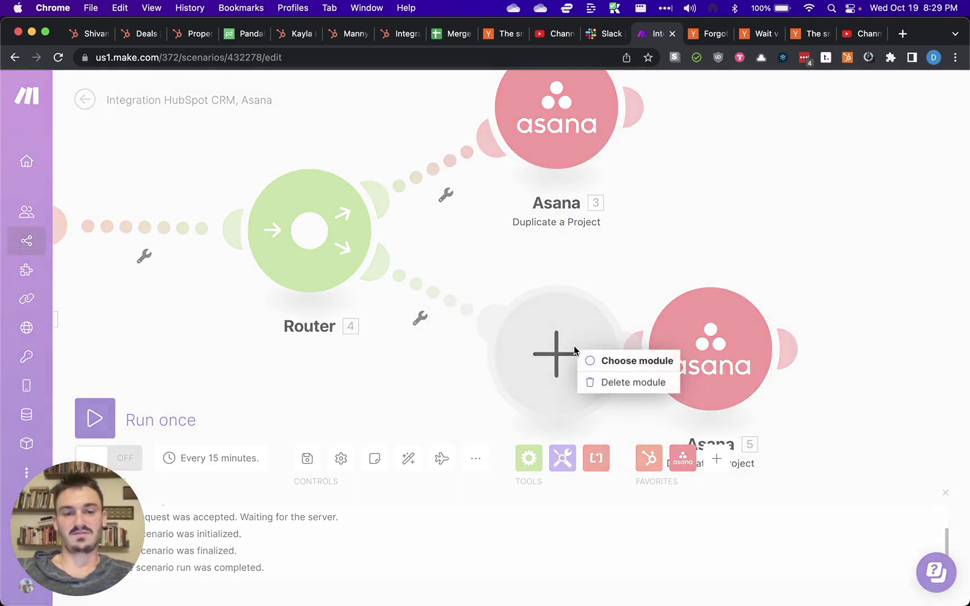
{"action": "left_click", "coordinate": [610, 383]}
{"action": "left_click_drag", "start_coordinate": [712, 370], "coordinate": [586, 402]}
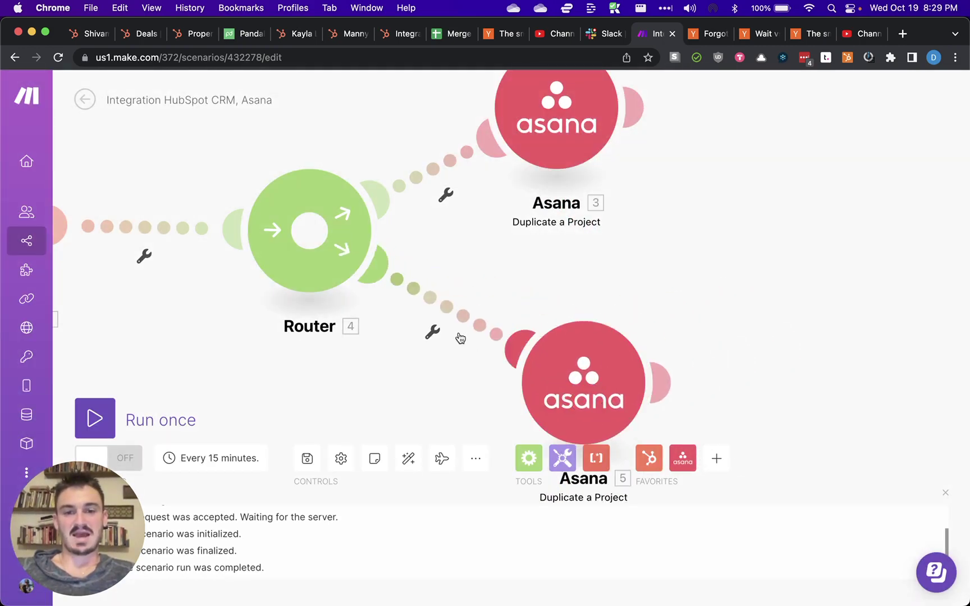
{"action": "left_click", "coordinate": [428, 165]}
Filter the upper route: Active Customer equal to (case insensitive) 'test customer'.
{"action": "left_click", "coordinate": [588, 285]}
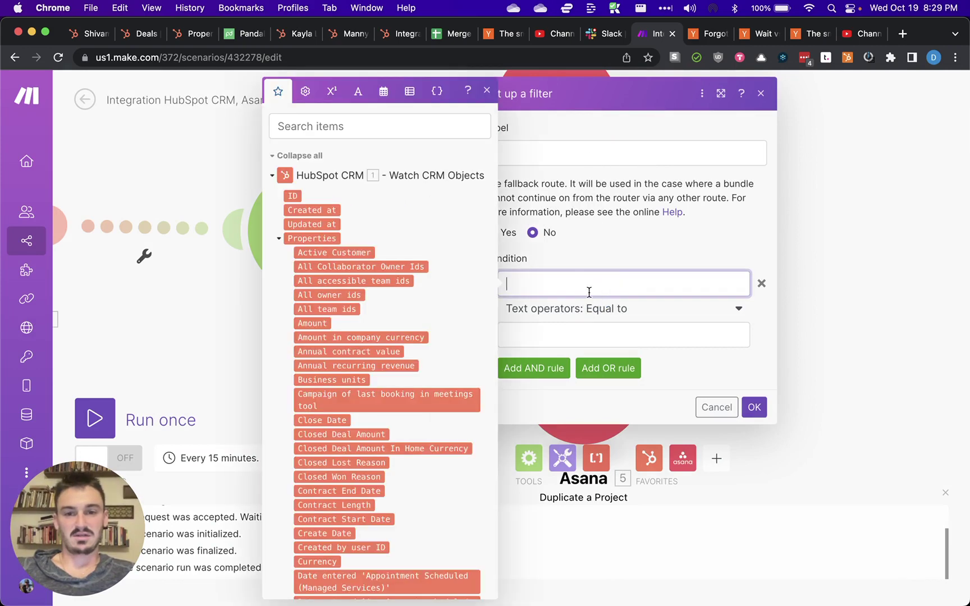
{"action": "left_click", "coordinate": [334, 253]}
{"action": "left_click", "coordinate": [552, 307]}
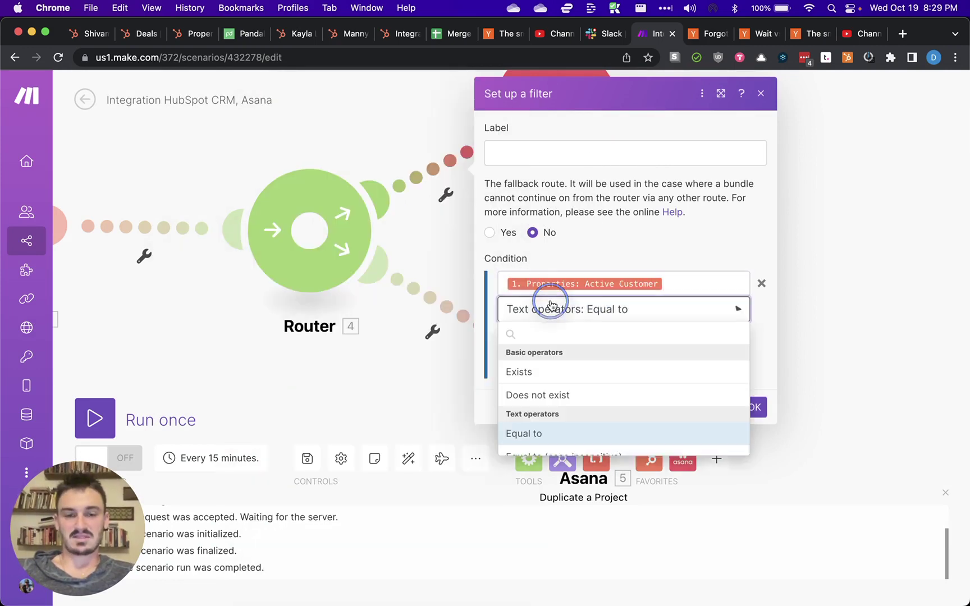
{"action": "left_click", "coordinate": [615, 308]}
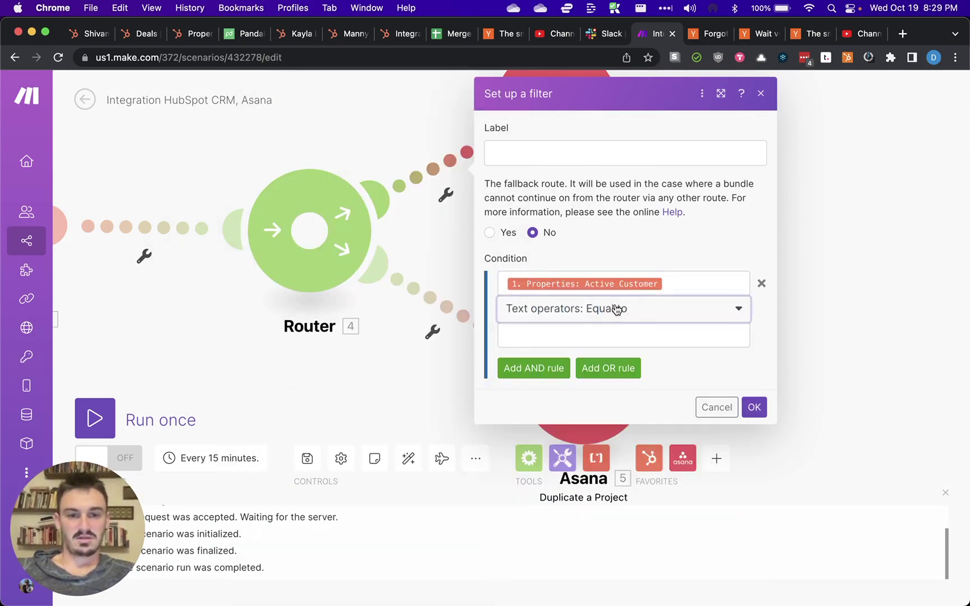
{"action": "left_click", "coordinate": [616, 308]}
{"action": "left_click", "coordinate": [600, 457]}
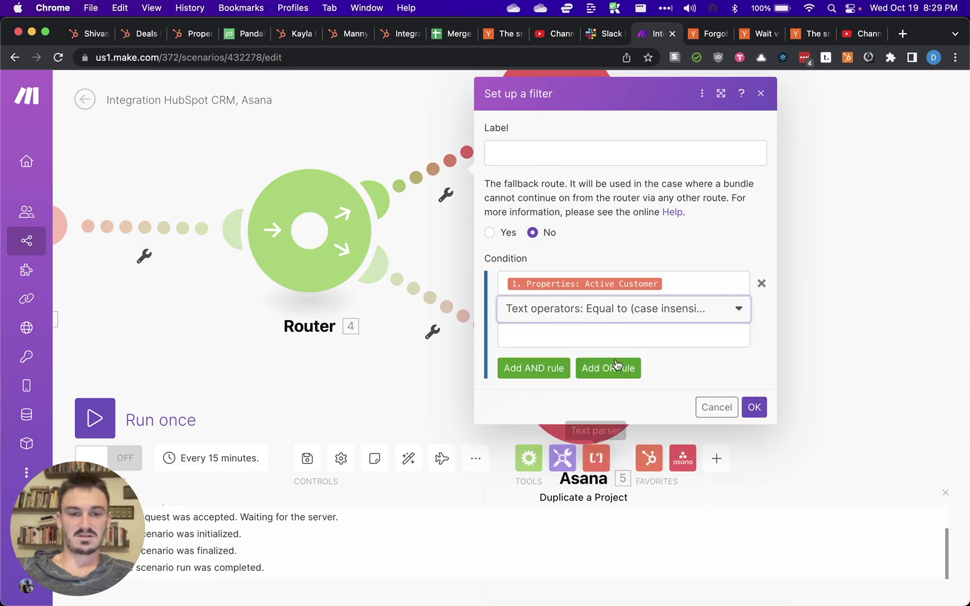
{"action": "left_click", "coordinate": [619, 334]}
{"action": "type", "text": "test "}
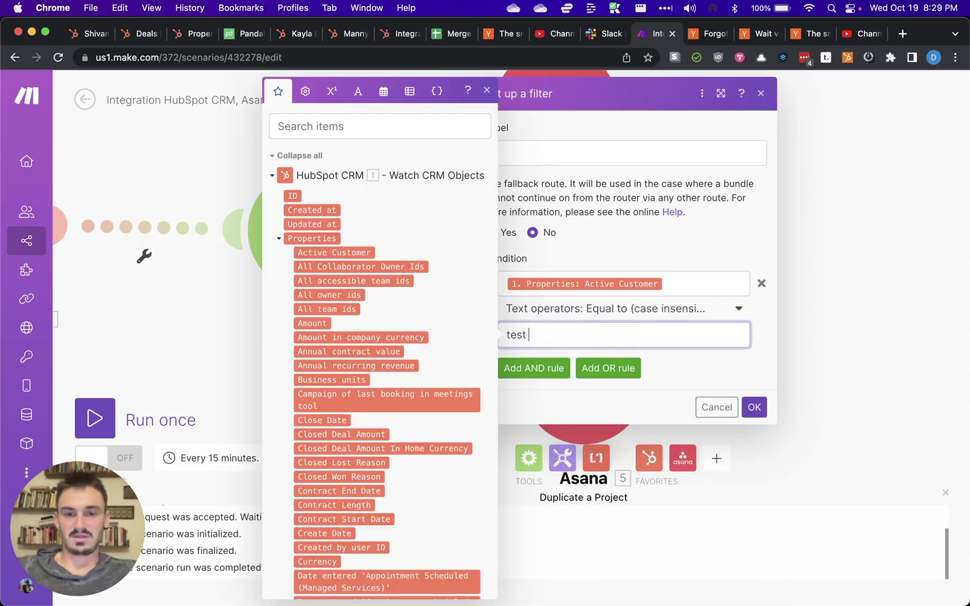
{"action": "type", "text": "customer"}
{"action": "left_click", "coordinate": [749, 403]}
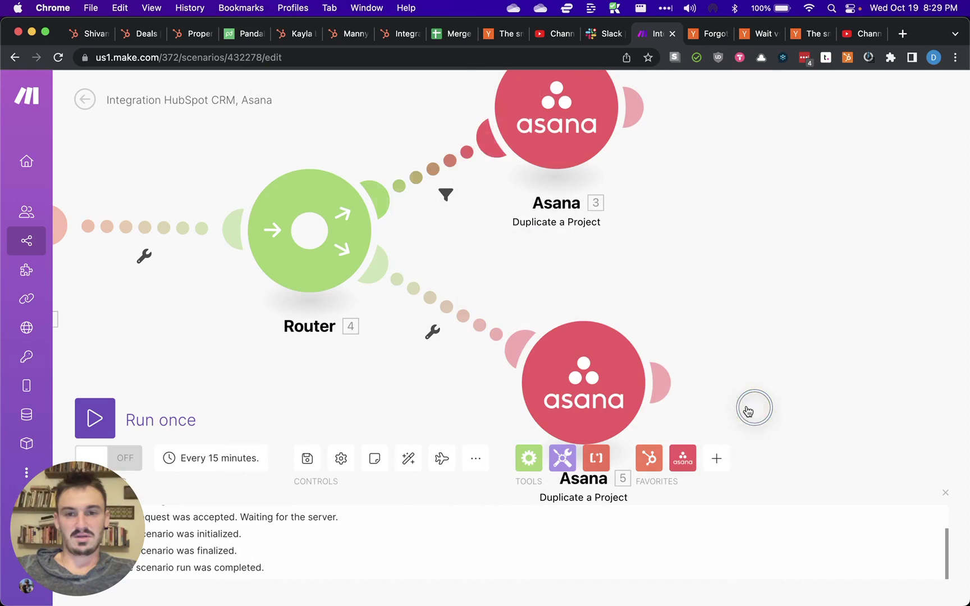
Open the lower route's options and dismiss them without changes.
{"action": "left_click", "coordinate": [433, 331]}
{"action": "left_click", "coordinate": [503, 255]}
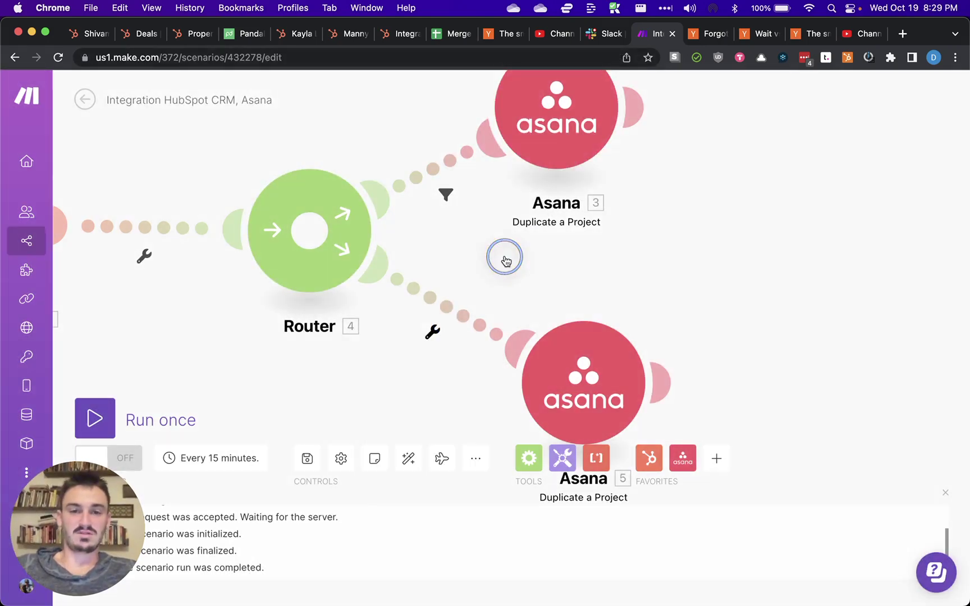
{"action": "scroll", "coordinate": [465, 243], "scroll_direction": "down", "scroll_amount": 3}
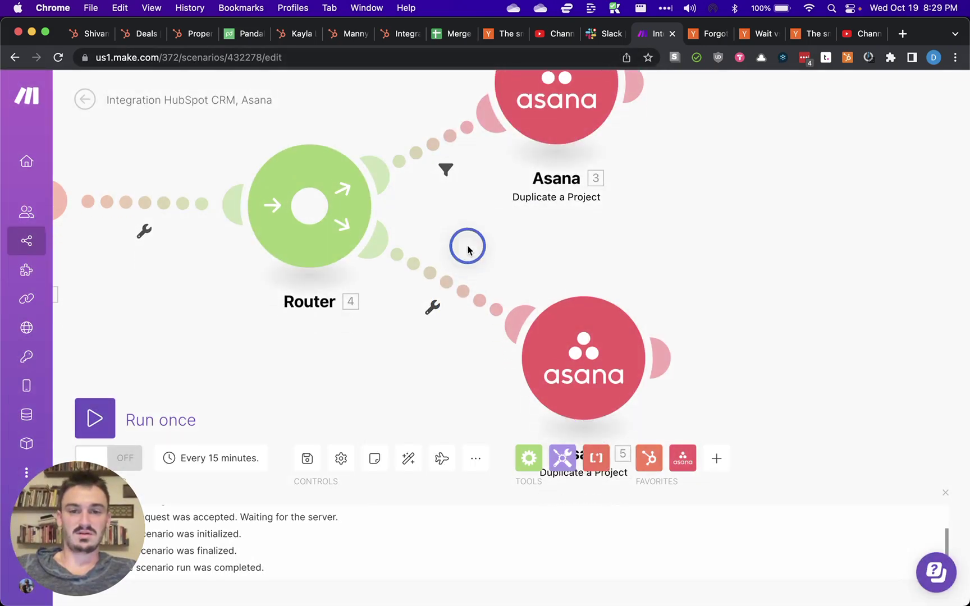
Open the lower Asana 5 Duplicate a Project module's settings panel.
{"action": "left_click", "coordinate": [588, 357]}
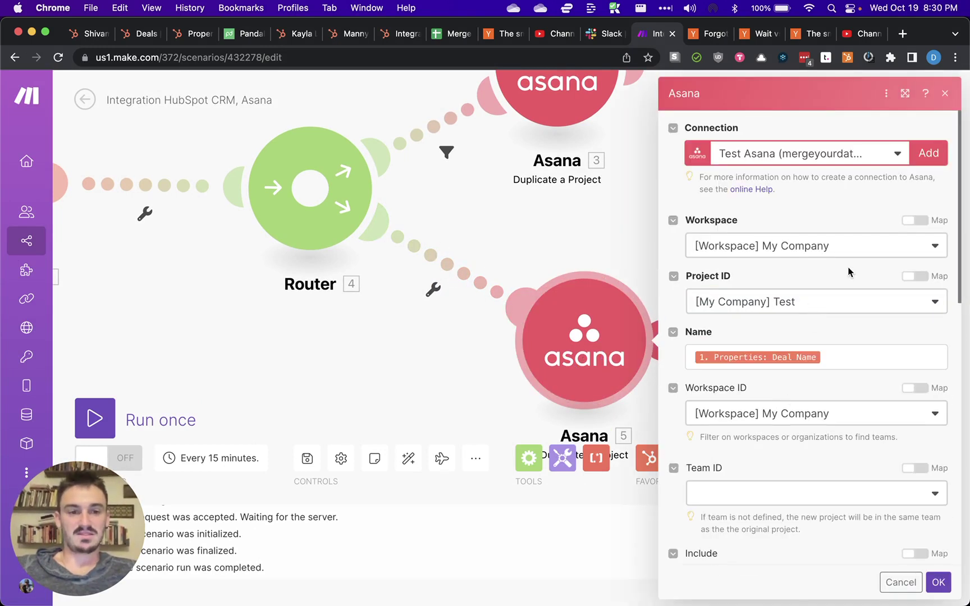